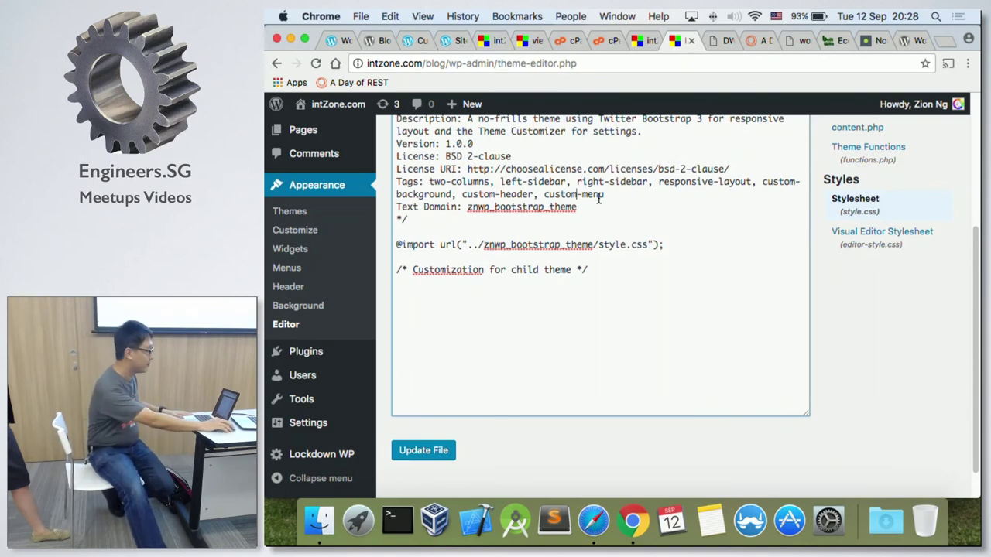
Step: Look over the WordPress.com home page and its plan offer
left_click(339, 45)
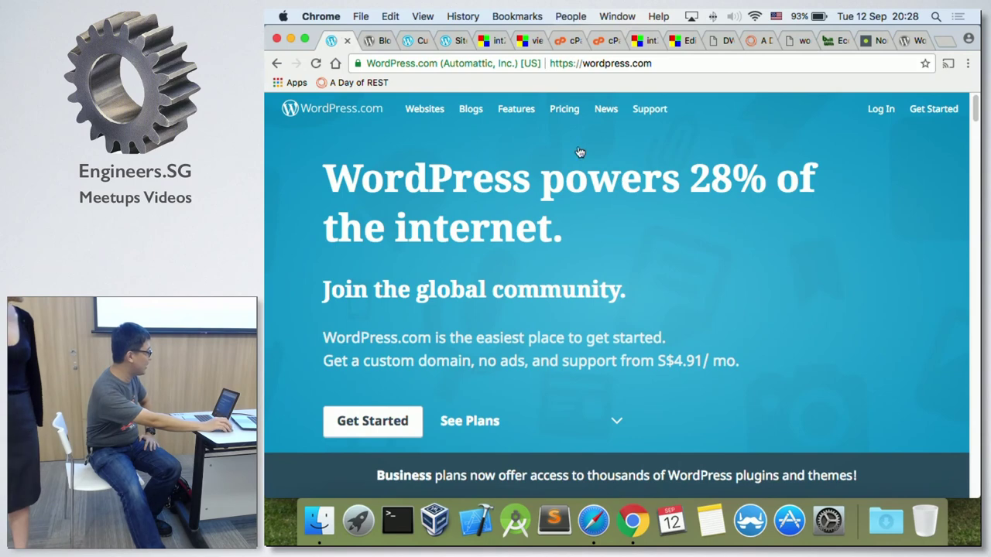
scroll(495, 291, "down", 3)
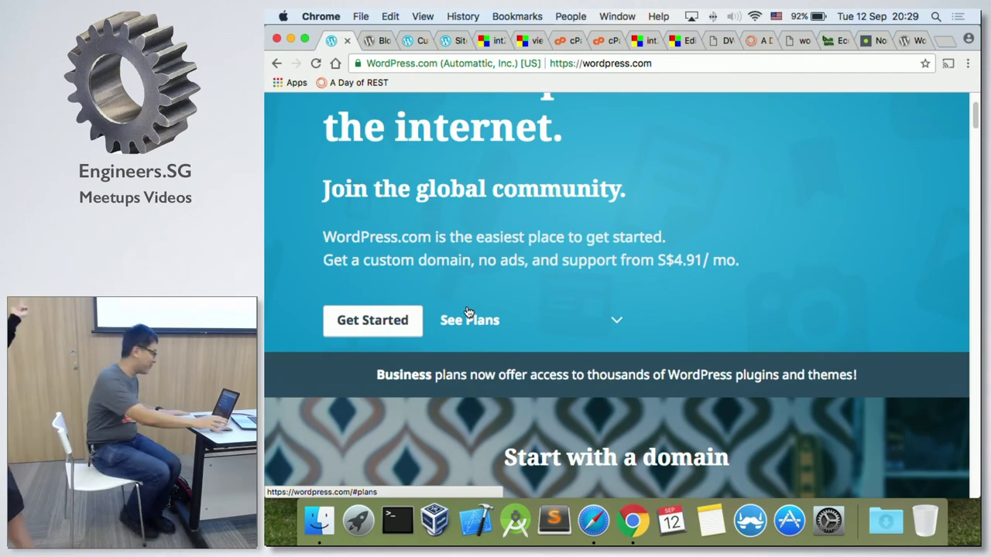
left_click(373, 43)
left_click(418, 43)
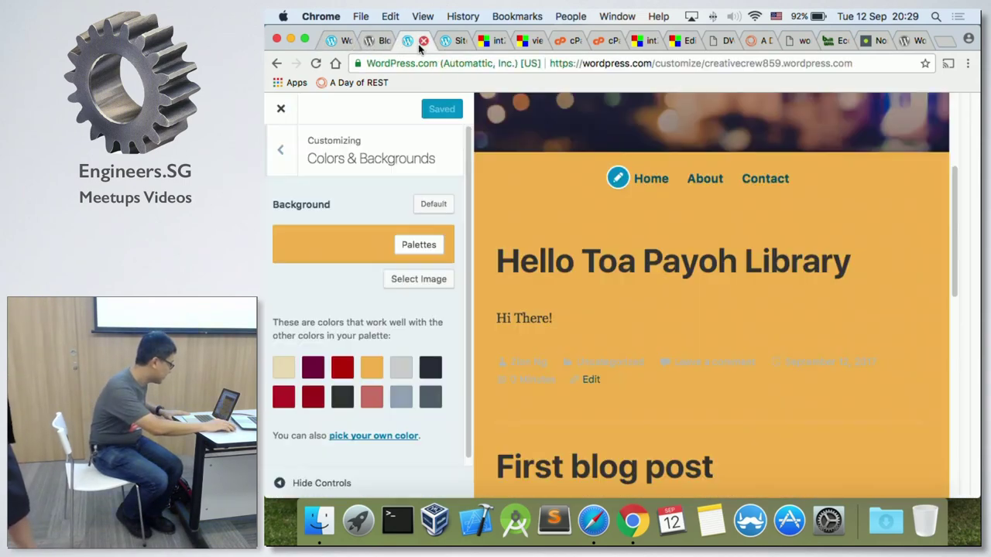
left_click(374, 43)
left_click(340, 42)
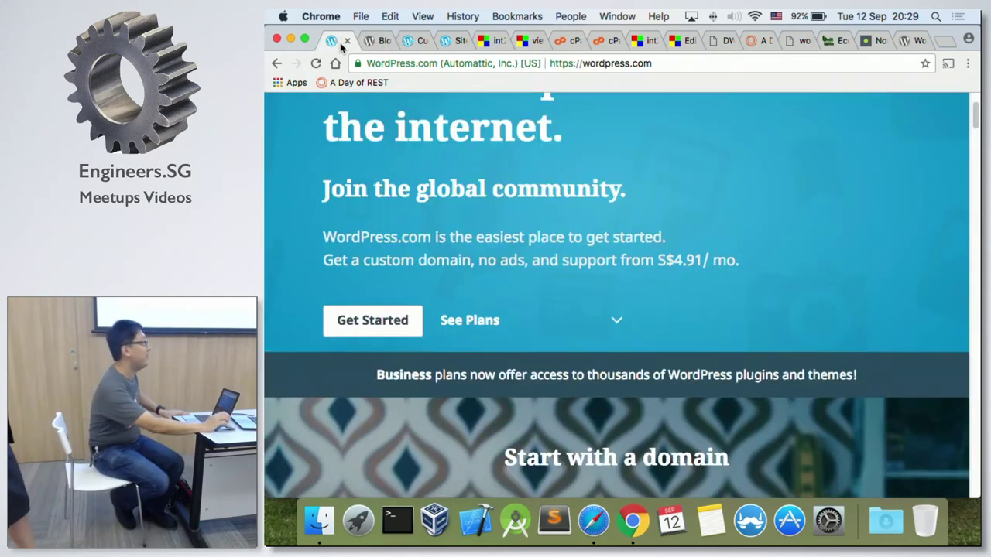
Step: Leave the site customizer and examine the options for adding a domain to the creativecrew859 site
left_click(416, 45)
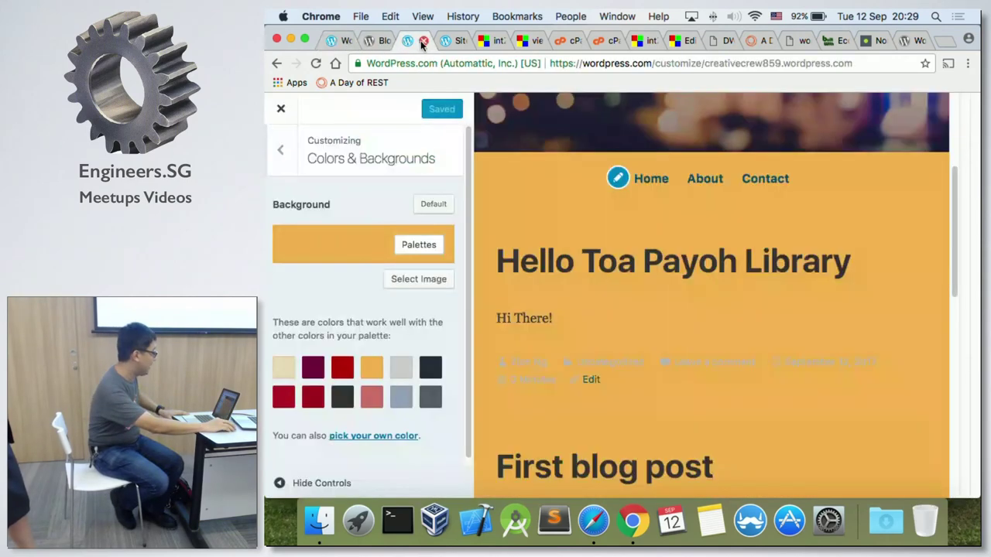
left_click(280, 111)
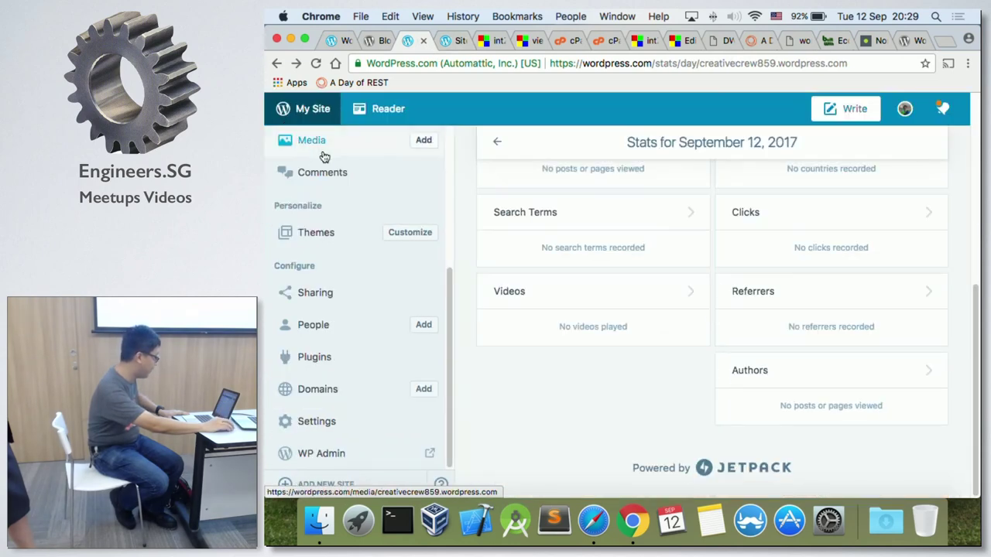
left_click(313, 395)
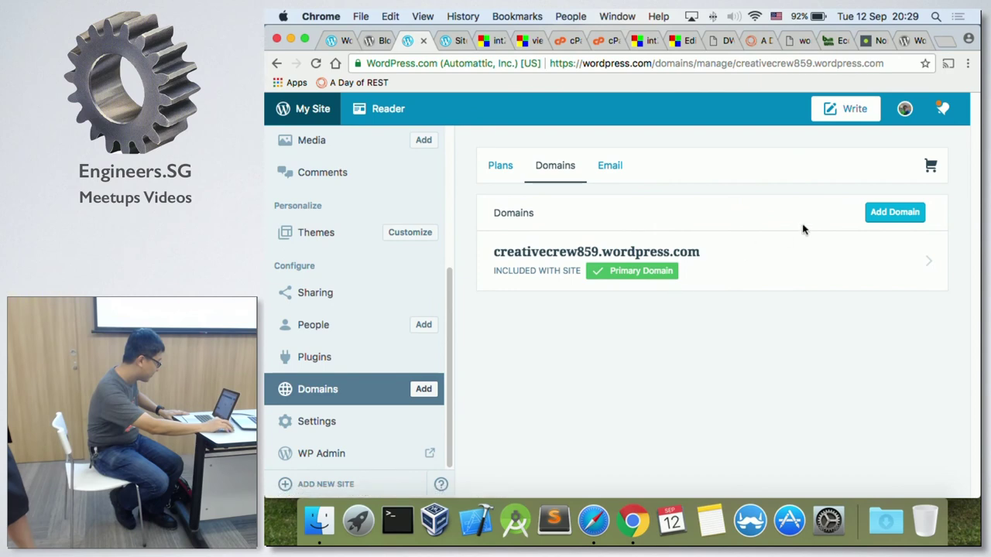
left_click(891, 213)
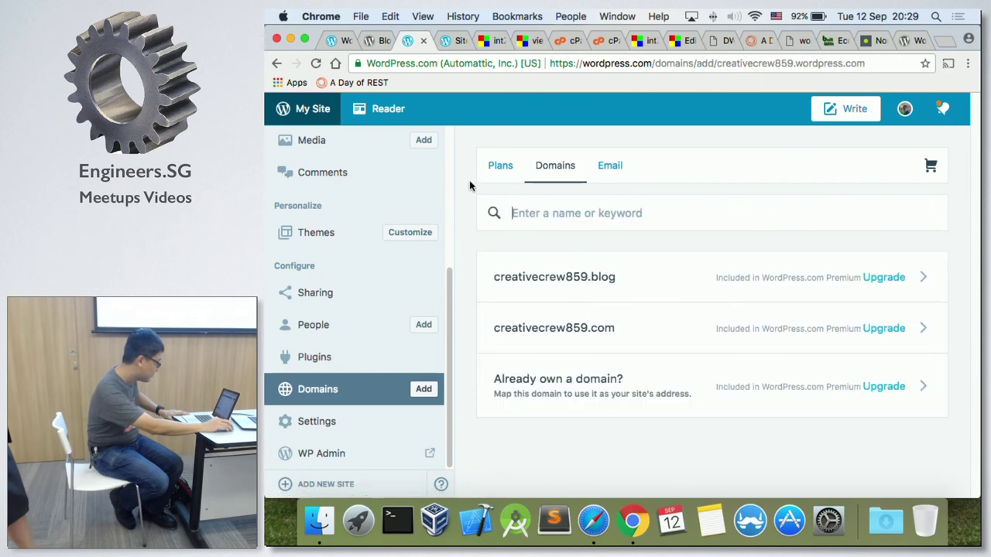
left_click(277, 63)
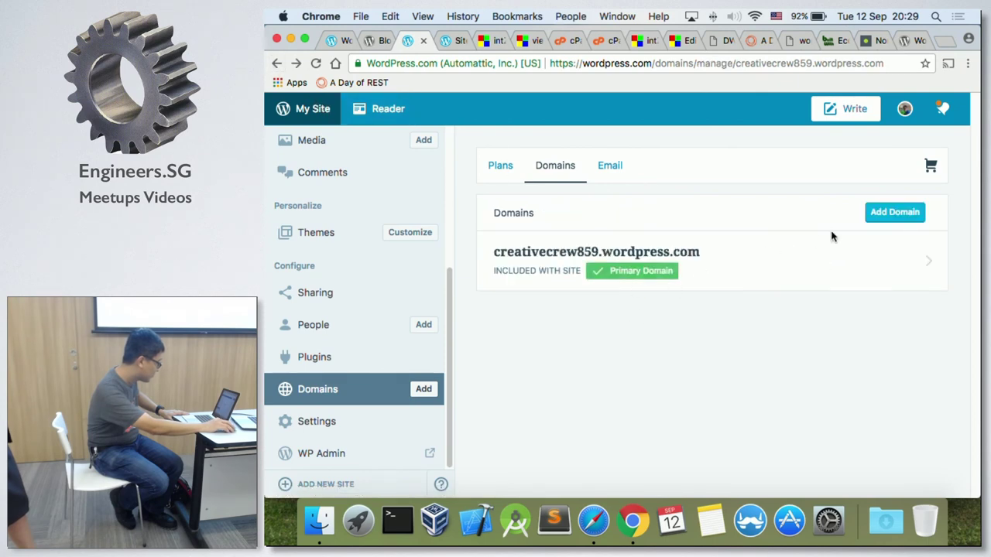
left_click(887, 212)
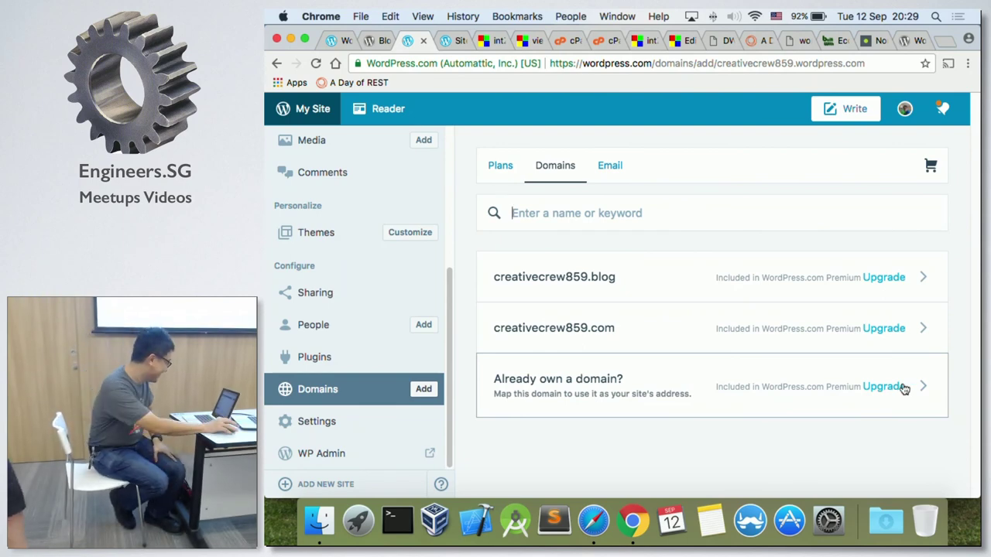
Step: View the site's upgrade plans and highlight the Premium plan's price
left_click(503, 172)
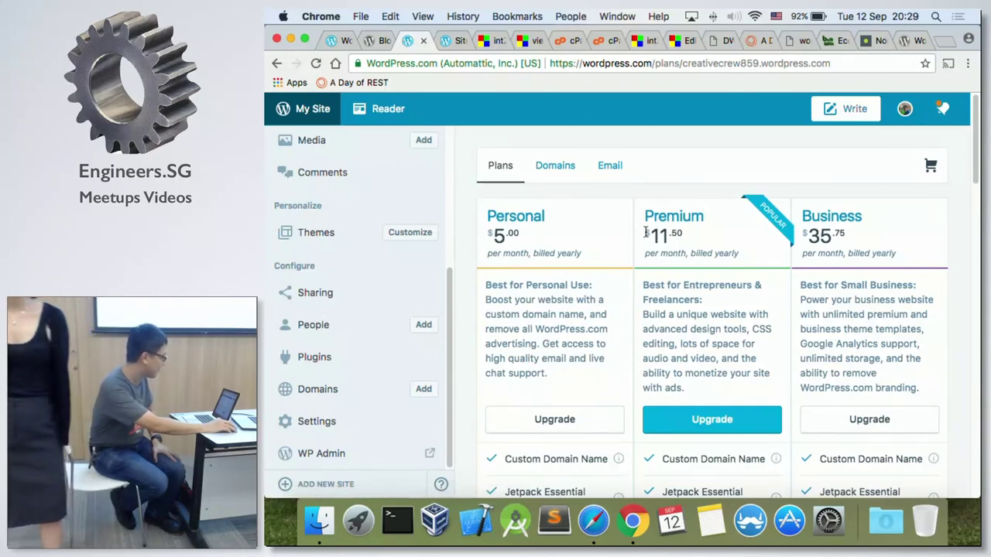
left_click_drag(646, 232, 682, 269)
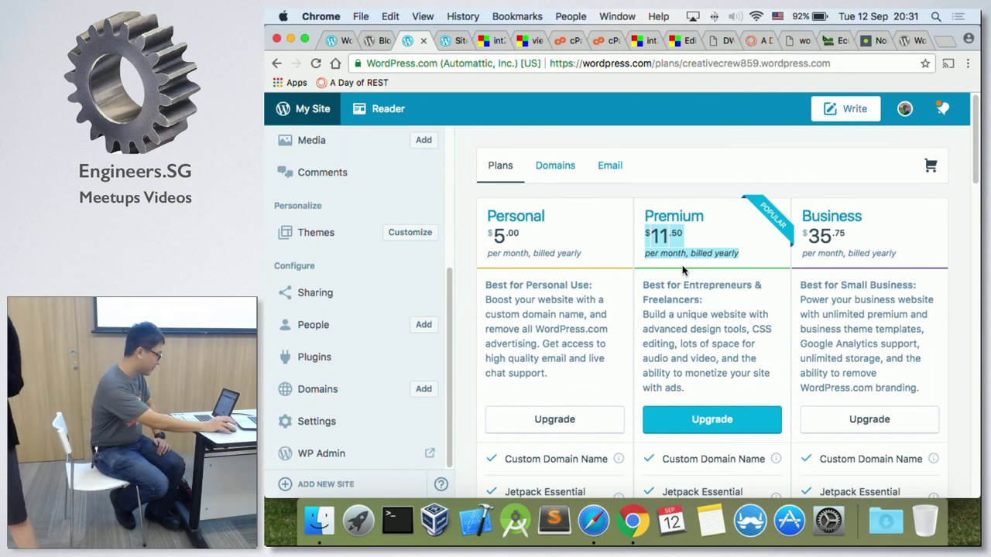
Step: Show the WordCamp Singapore 2017 website and select its web address
left_click(915, 39)
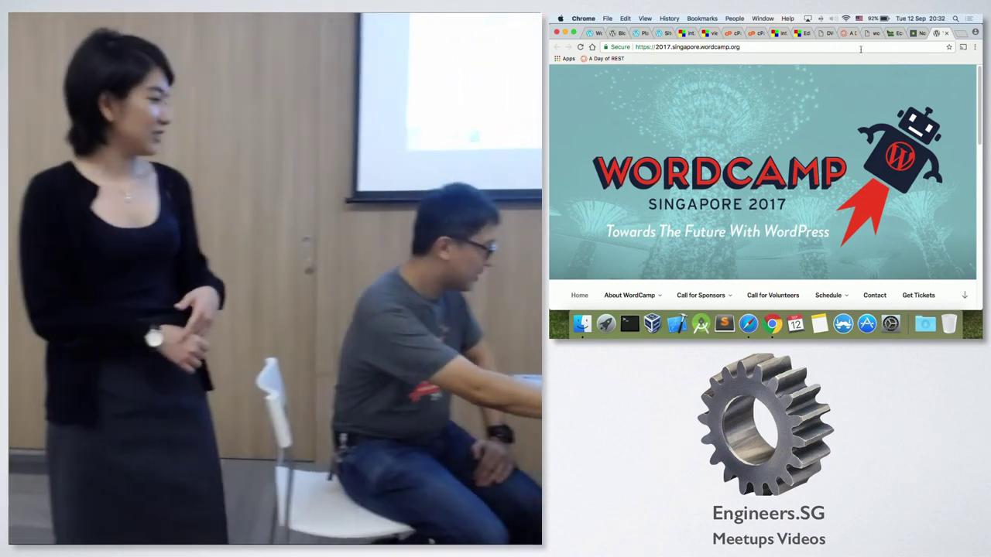
left_click(861, 48)
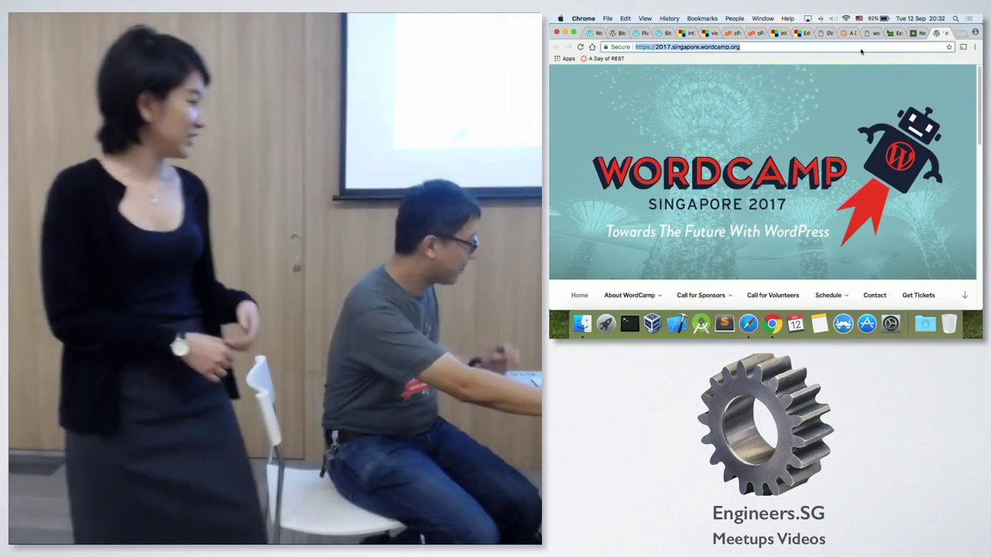
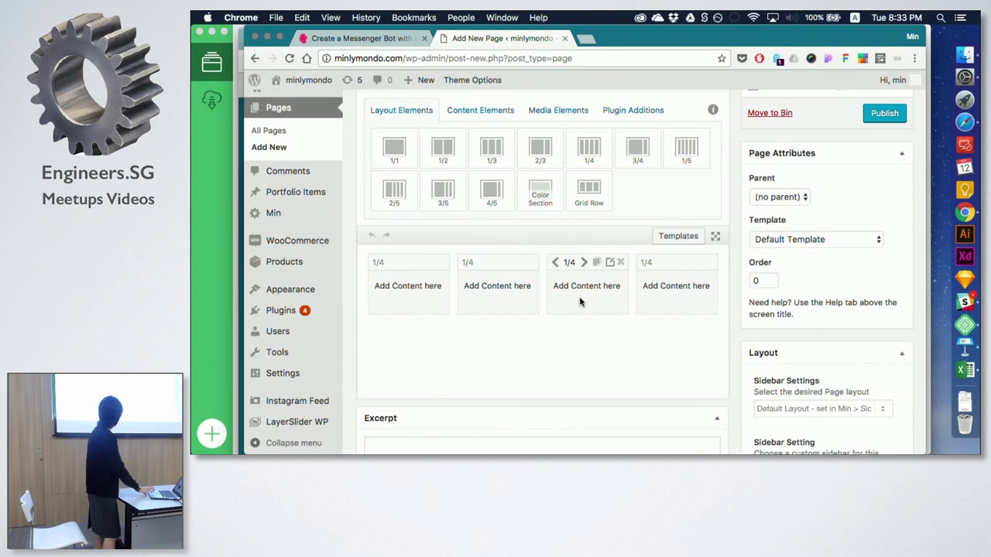
Step: Add a Button content element to the first quarter-width column of the page layout
left_click(502, 112)
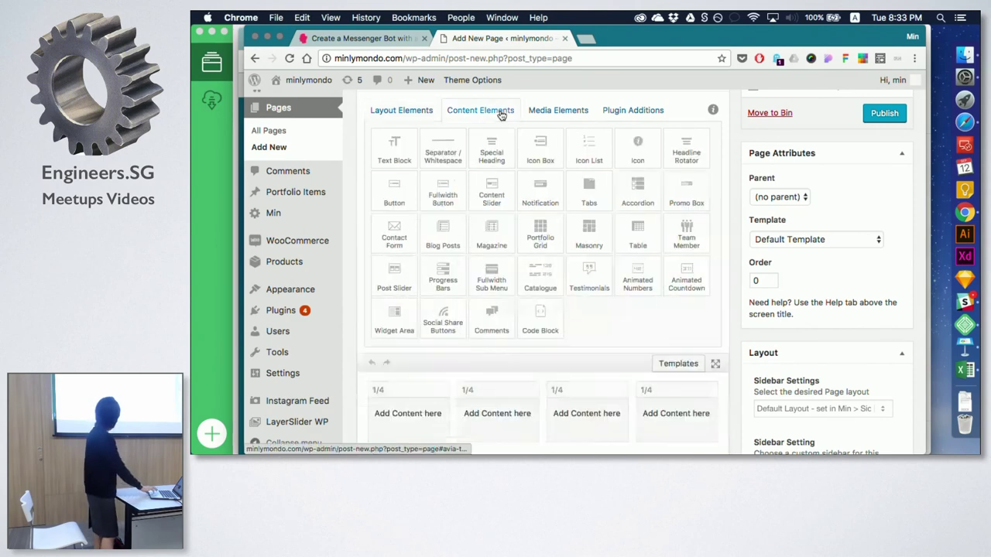
scroll(570, 272, "down", 3)
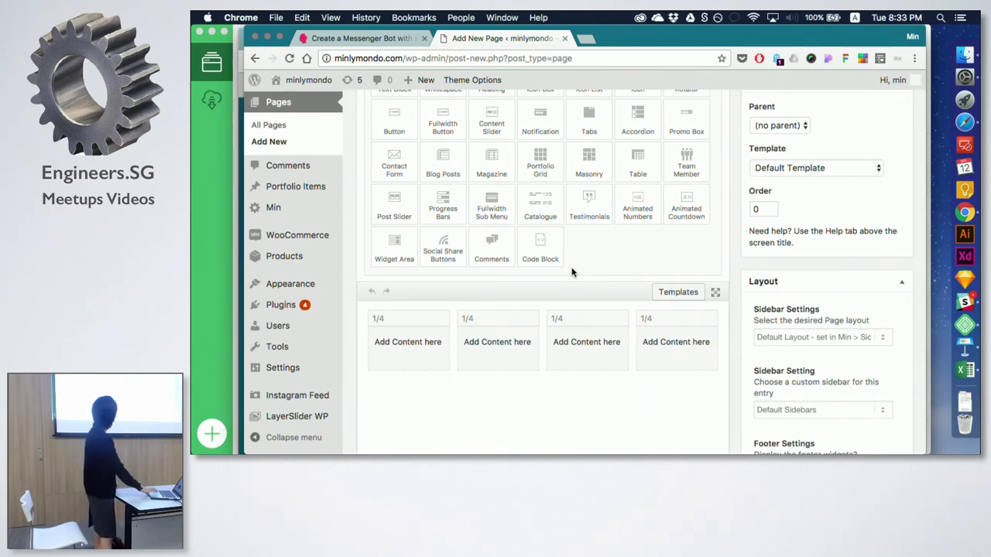
scroll(572, 272, "up", 2)
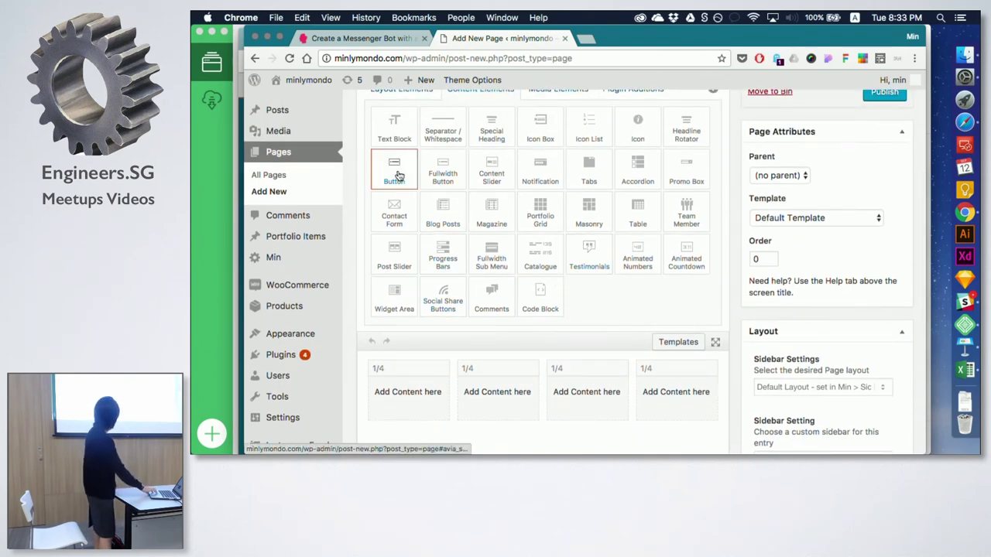
left_click_drag(397, 175, 407, 405)
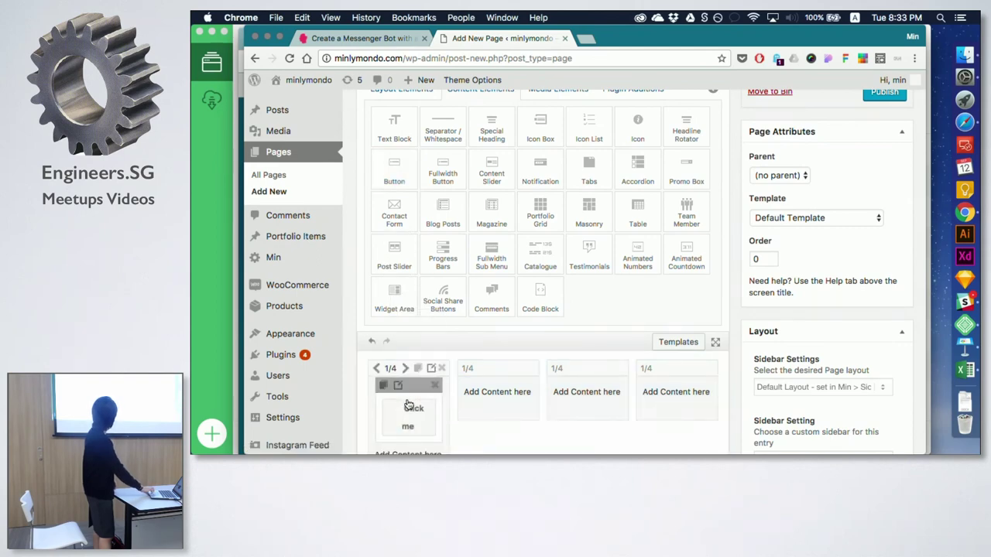
Step: Add a Catalogue content element to the second quarter-width column
scroll(408, 405, "down", 5)
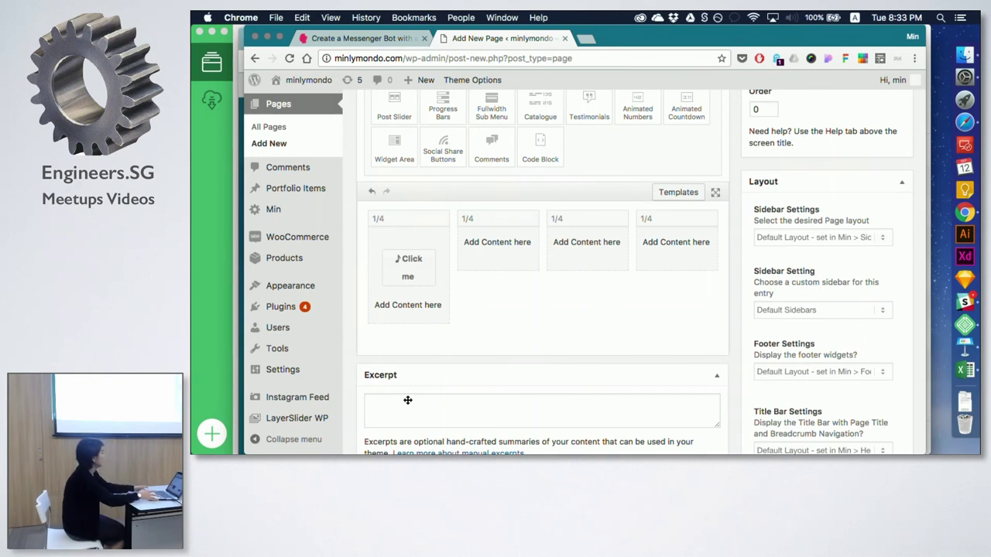
scroll(467, 207, "up", 2)
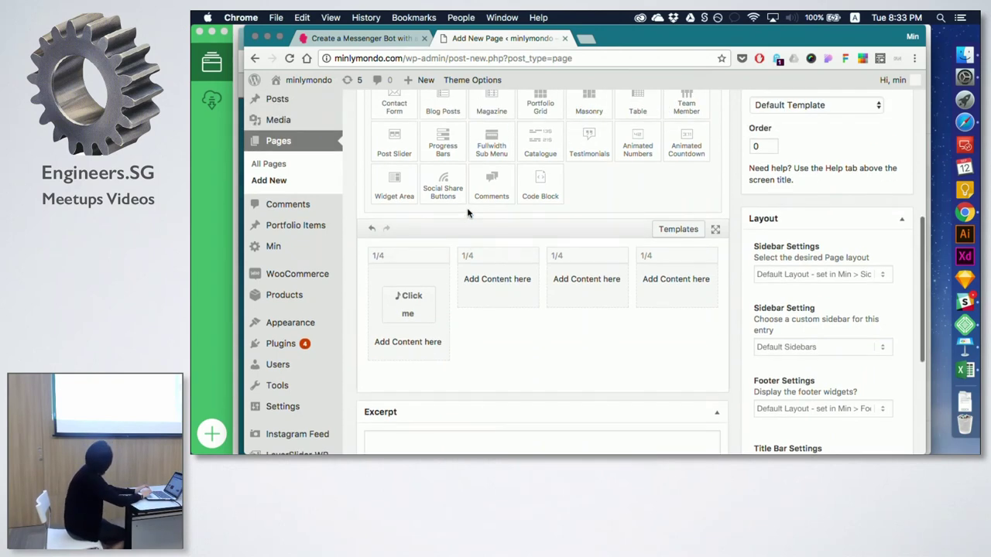
scroll(460, 186, "up", 1)
left_click_drag(537, 177, 507, 327)
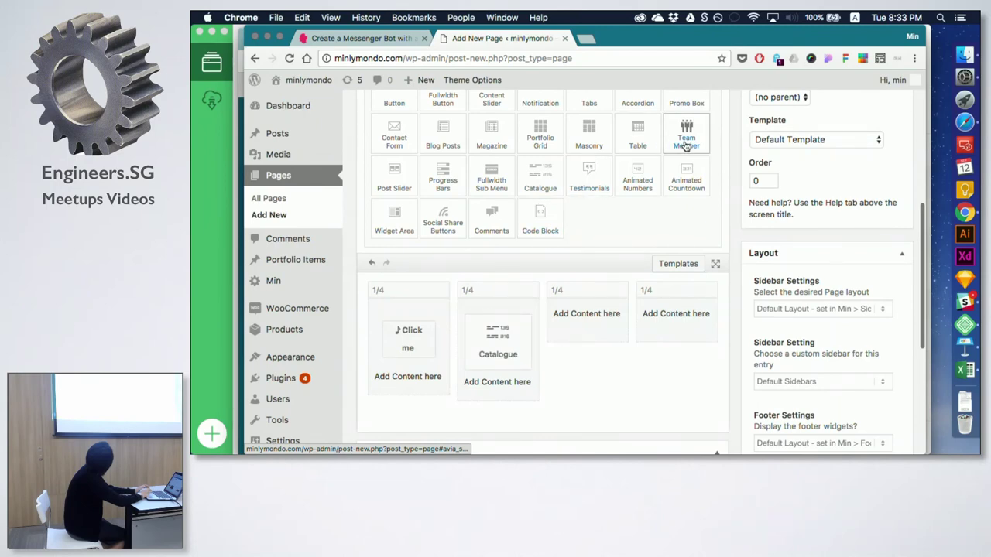
Step: Place a Portfolio Grid in the third quarter-width column and a Contact Form in the fourth
left_click_drag(537, 145, 588, 314)
scroll(491, 132, "up", 1)
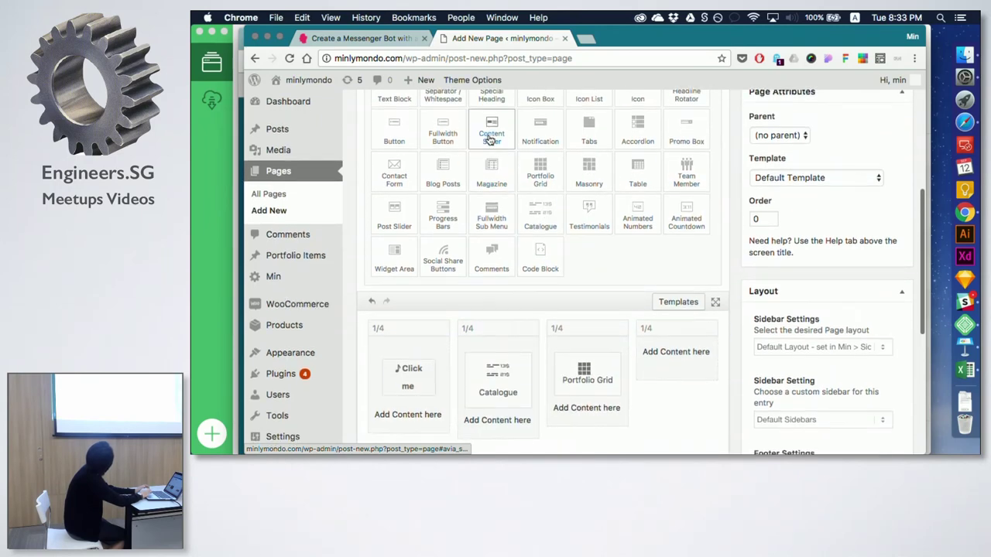
left_click_drag(393, 171, 678, 356)
Step: Title the page "Demo Enfold" and publish it
scroll(585, 267, "up", 4)
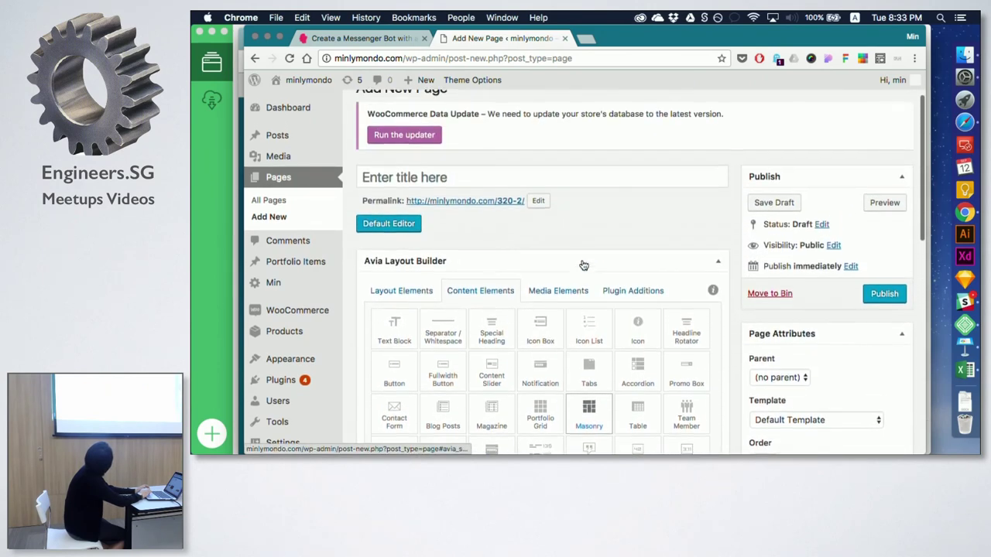
left_click(460, 179)
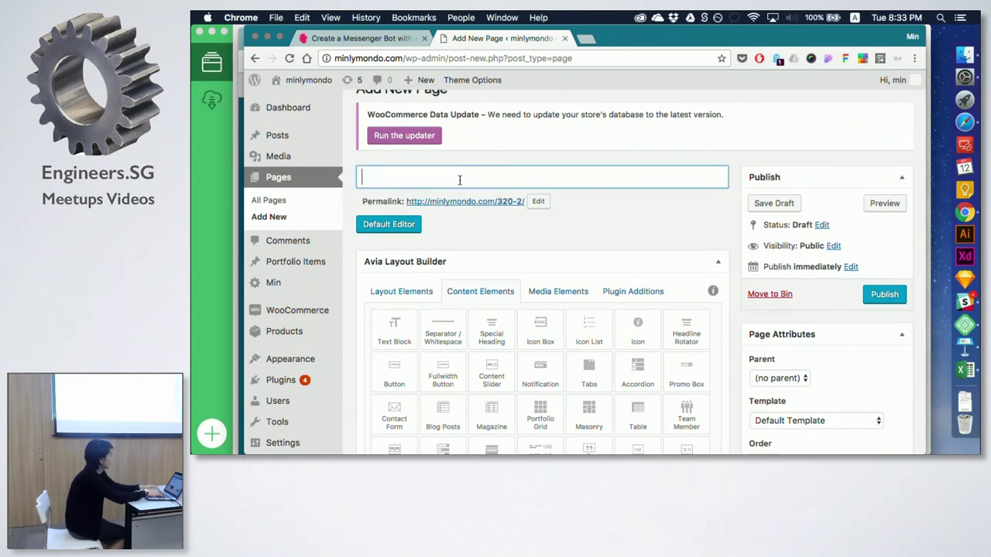
type("Demo Enfold")
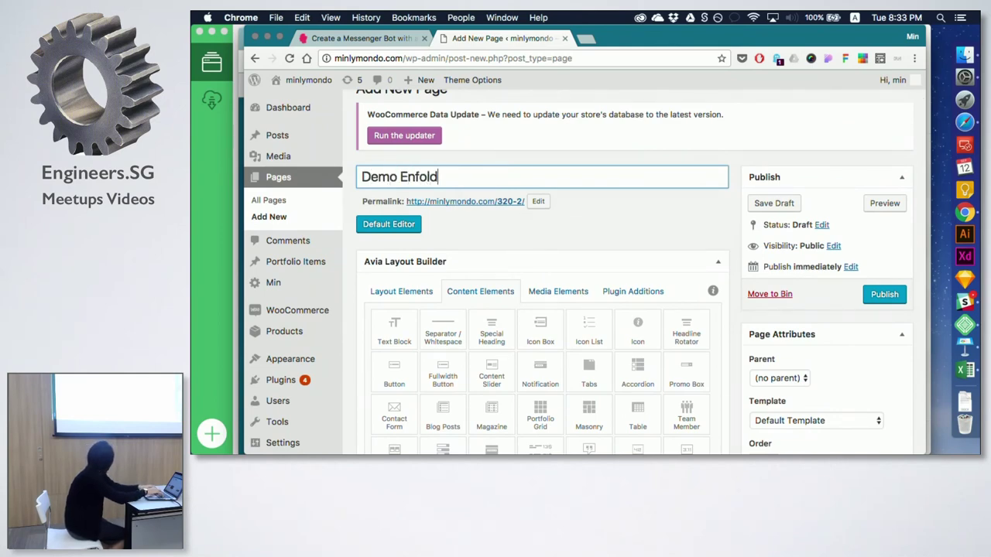
left_click(490, 229)
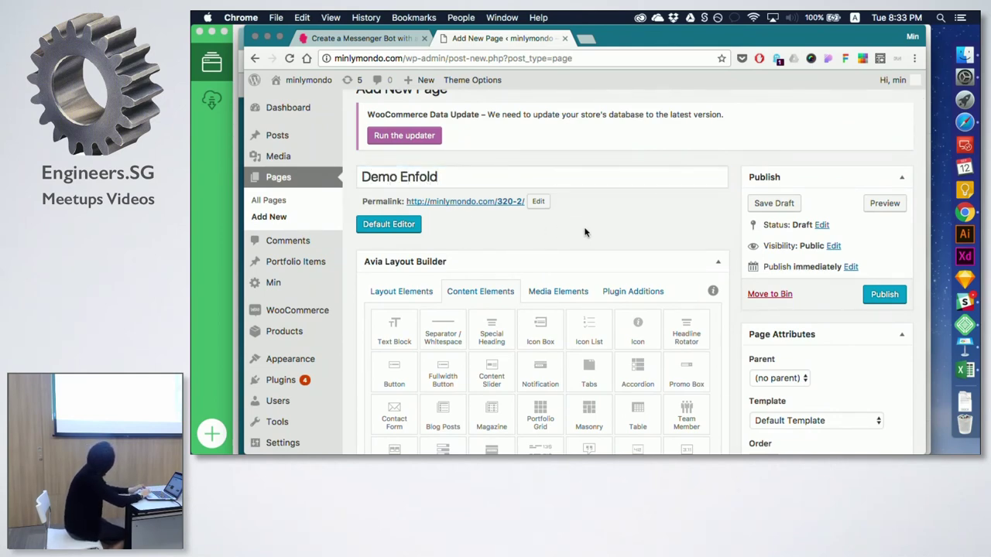
scroll(585, 232, "down", 2)
left_click(884, 240)
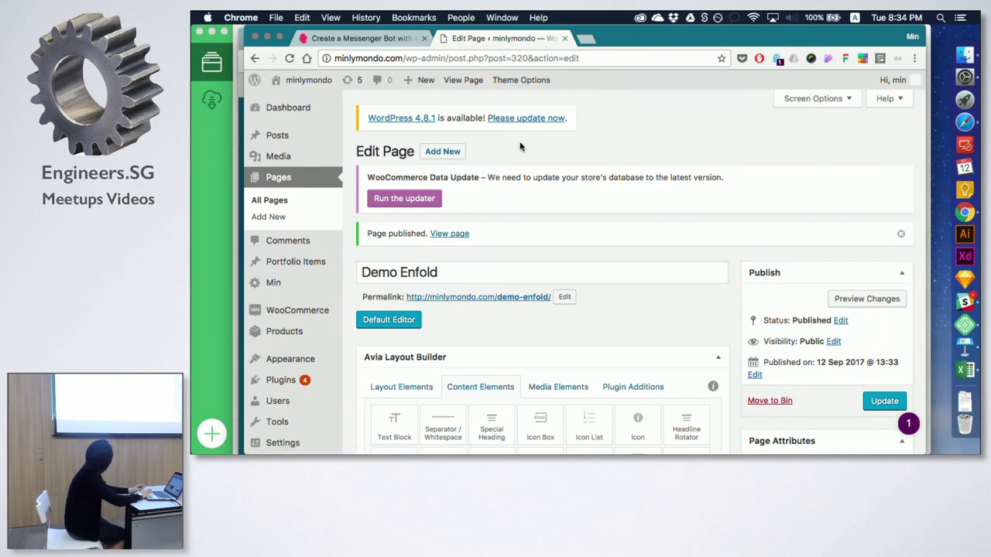
Step: View the published Demo Enfold page and check how its four columns are laid out
left_click(458, 235)
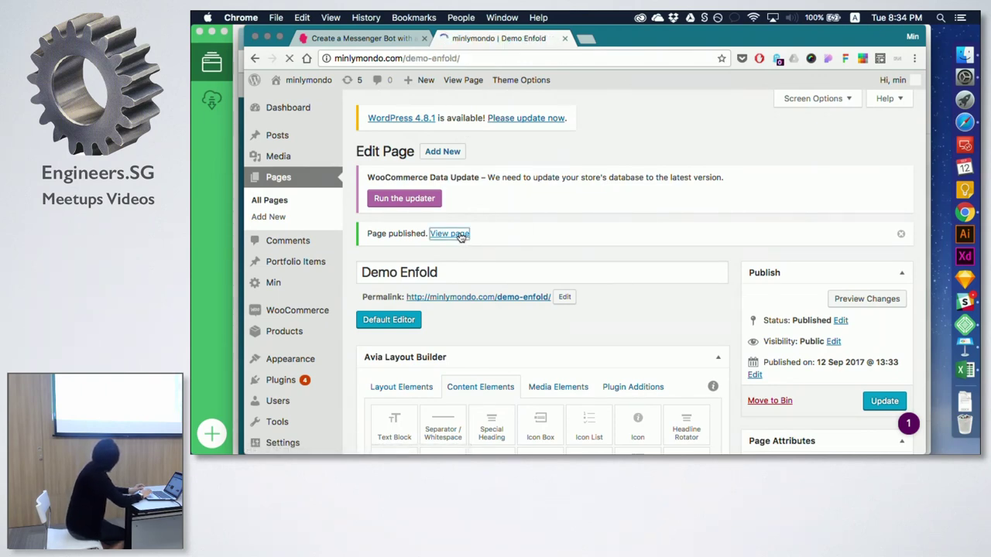
scroll(524, 294, "down", 3)
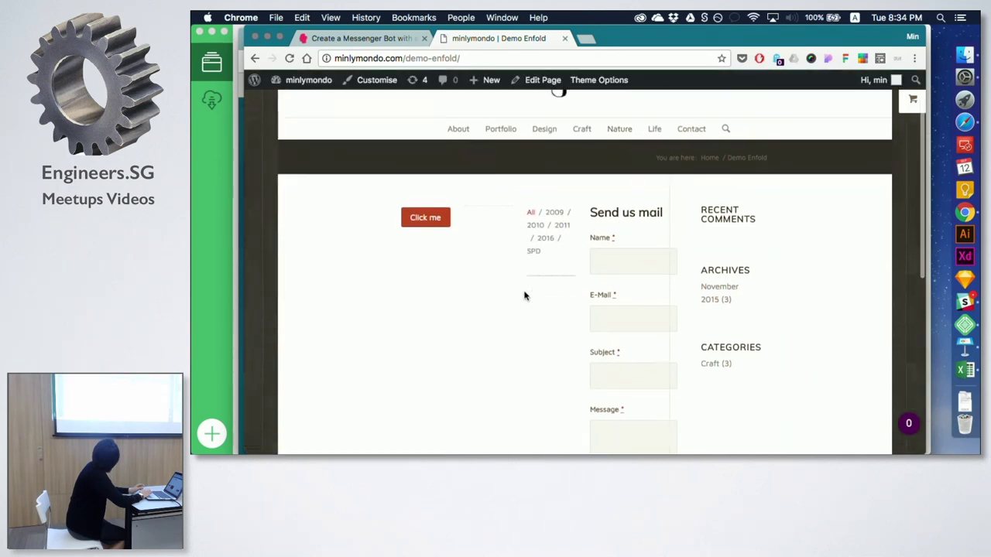
scroll(524, 294, "up", 2)
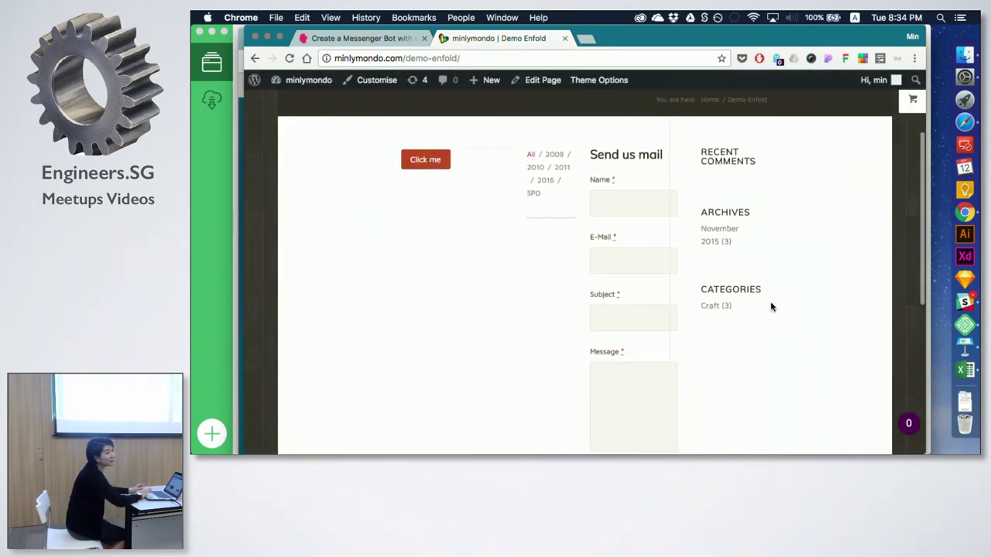
Step: Return to editing the Demo Enfold page and delete the fourth quarter-width column containing the Contact Form
key("super+Left")
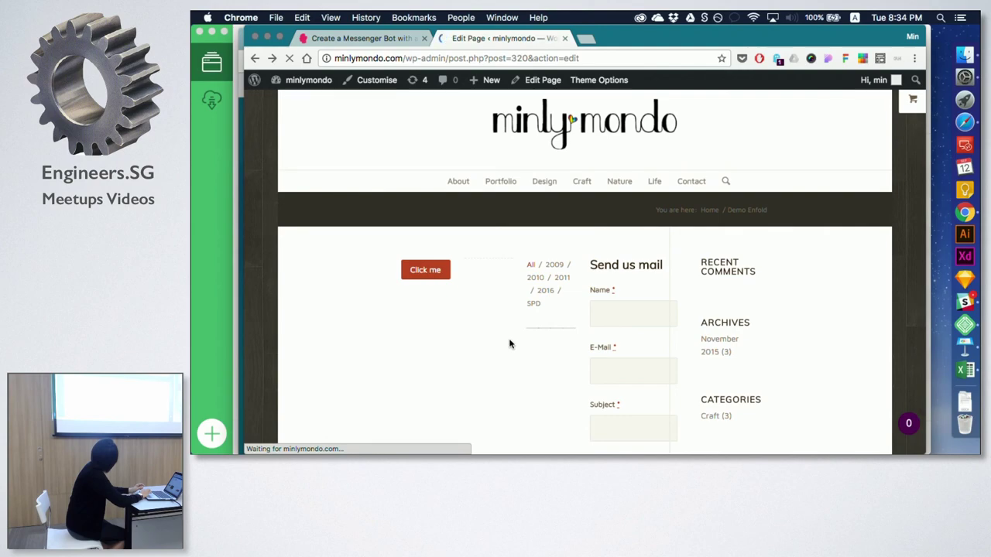
scroll(509, 344, "down", 4)
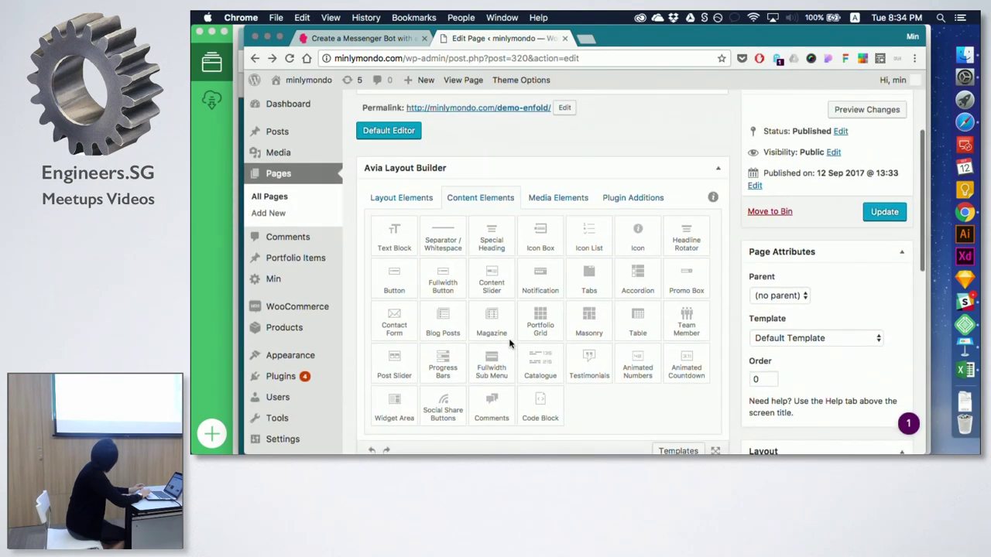
left_click(411, 197)
scroll(453, 239, "down", 4)
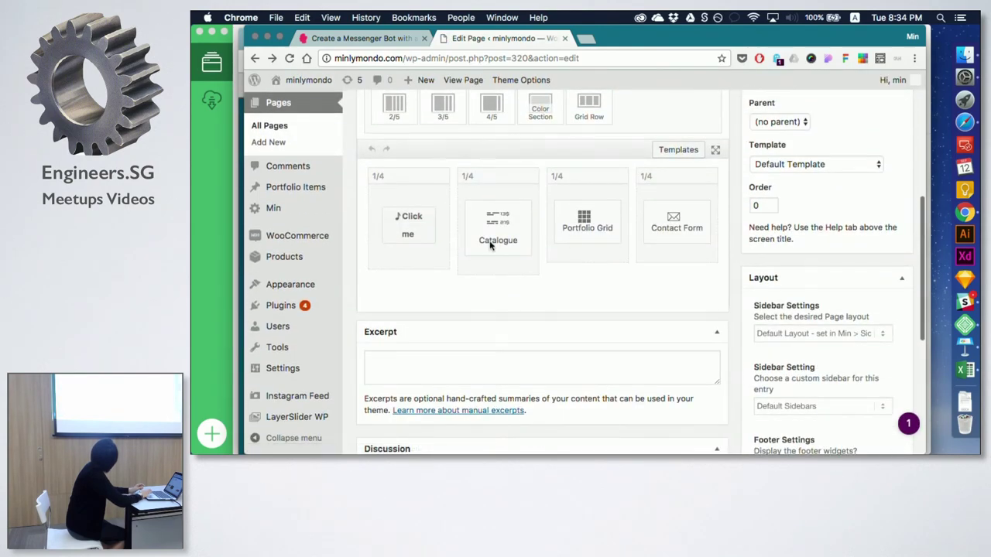
left_click(708, 177)
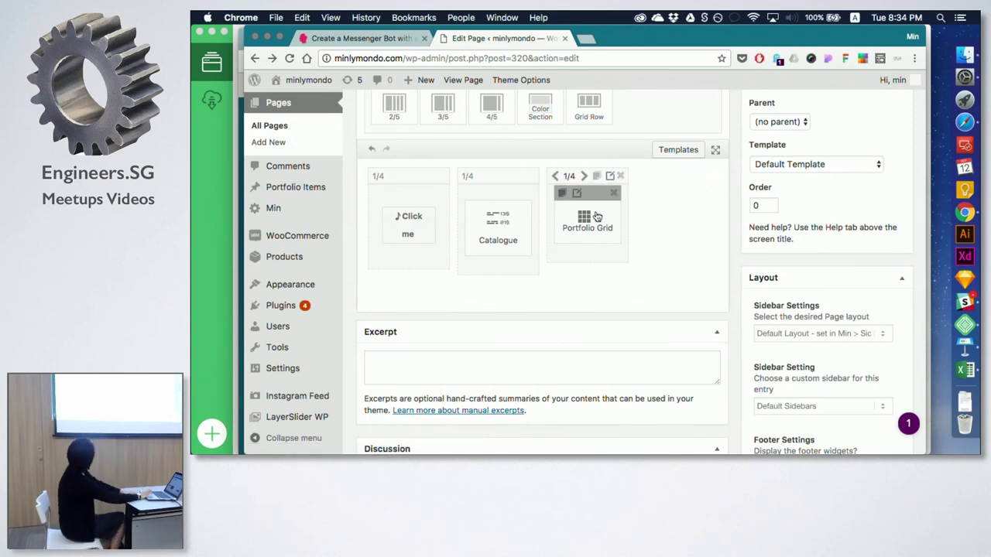
Step: Delete the quarter-width column containing the Catalogue and widen both the Click me button column and the Portfolio Grid column to 1/2
left_click(531, 175)
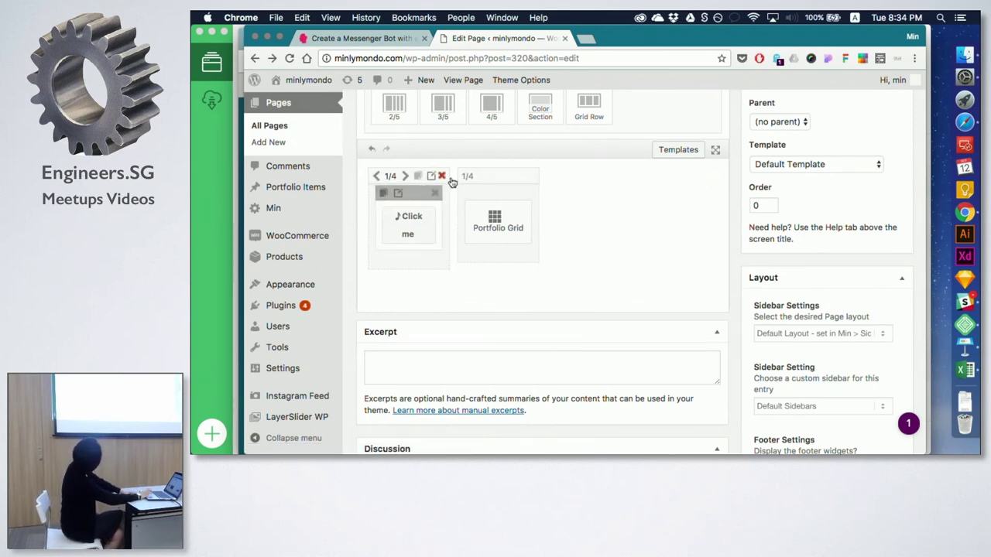
left_click(405, 177)
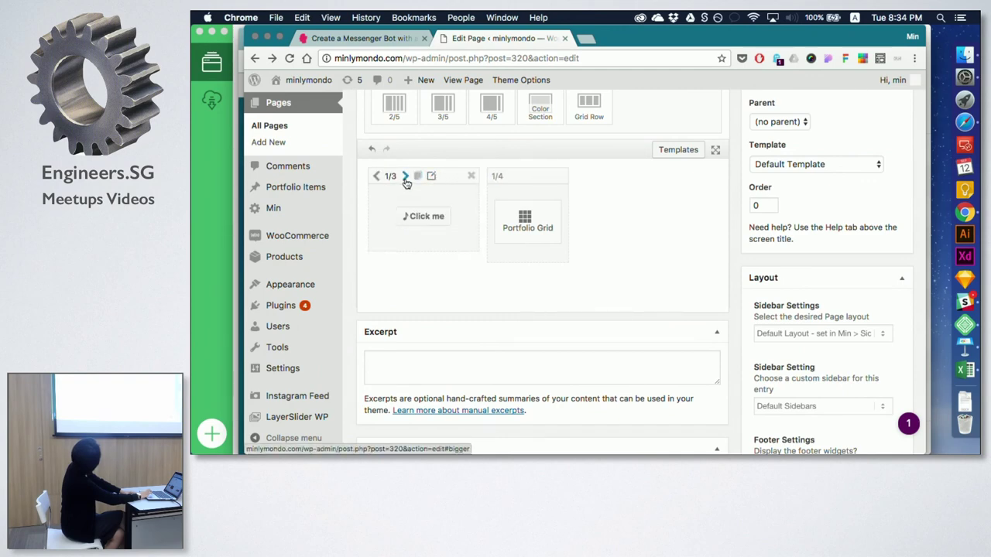
left_click(405, 177)
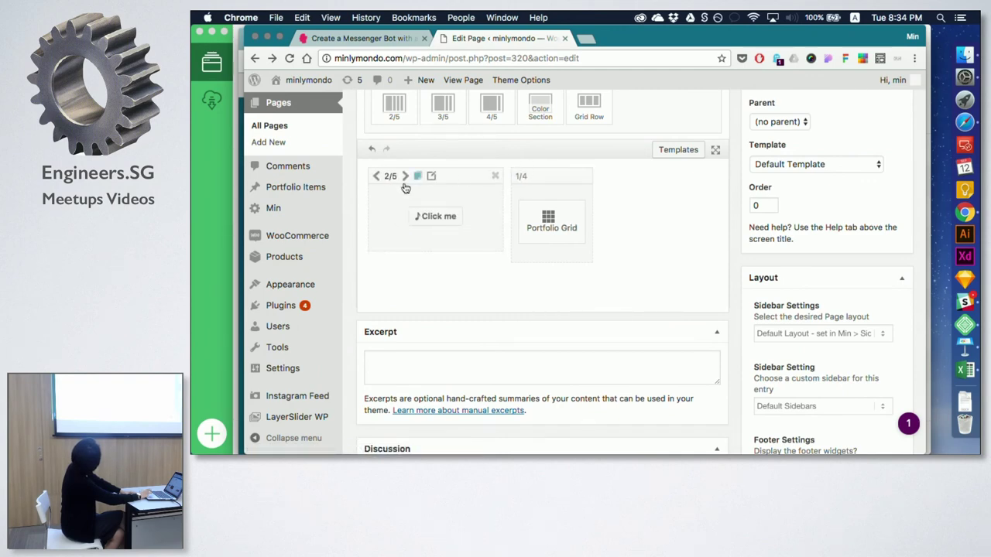
left_click(405, 177)
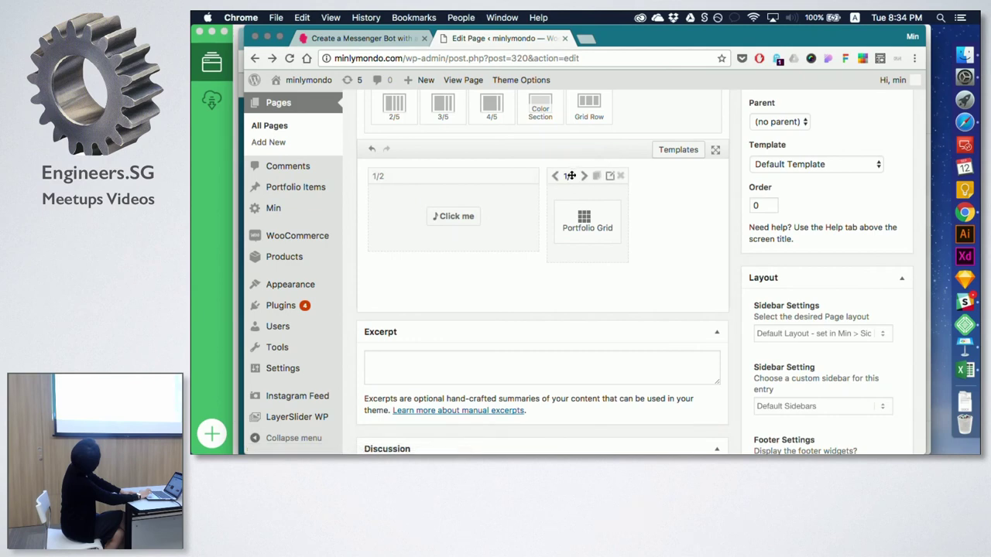
left_click(584, 176)
left_click(585, 177)
left_click(584, 177)
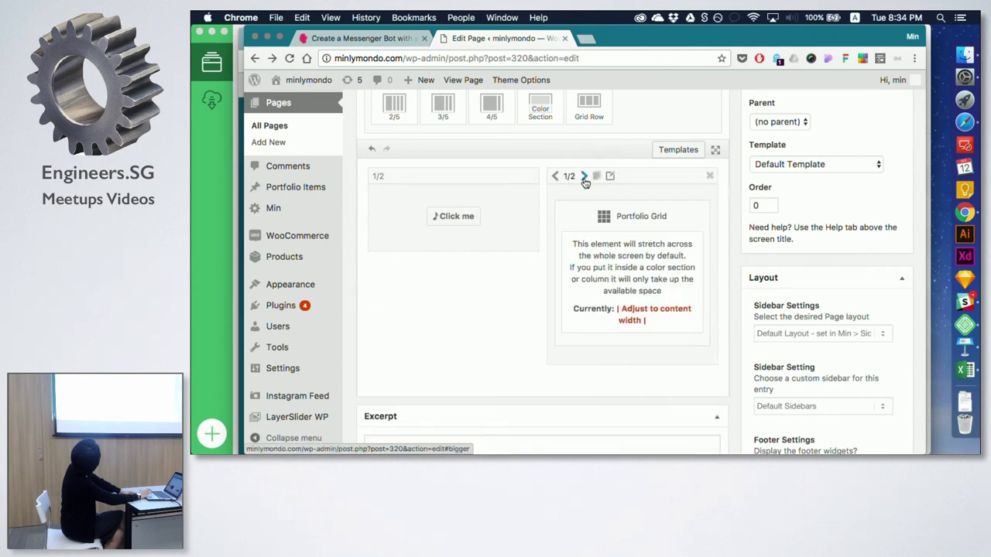
Step: Update the Demo Enfold page and look over its two-column layout on the published page
scroll(542, 248, "up", 3)
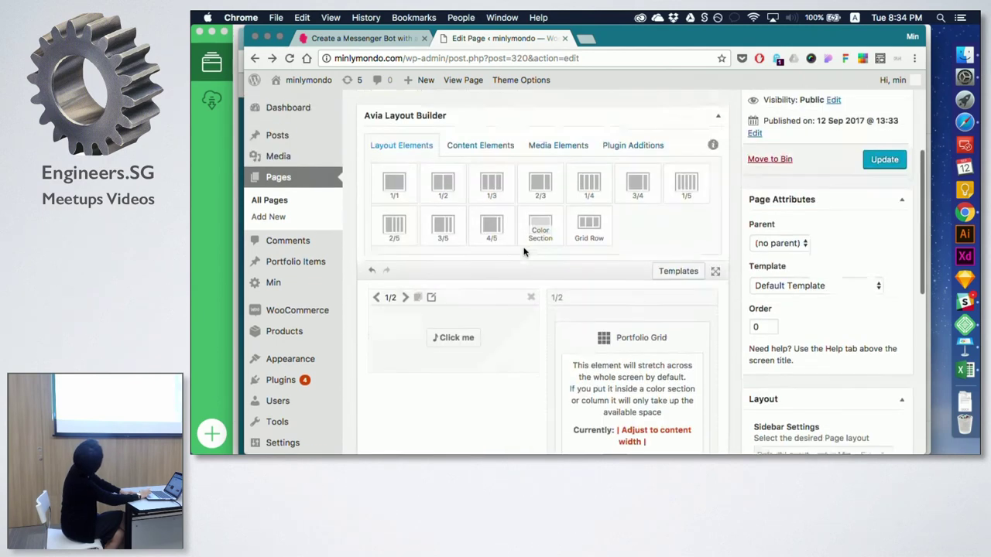
left_click(884, 166)
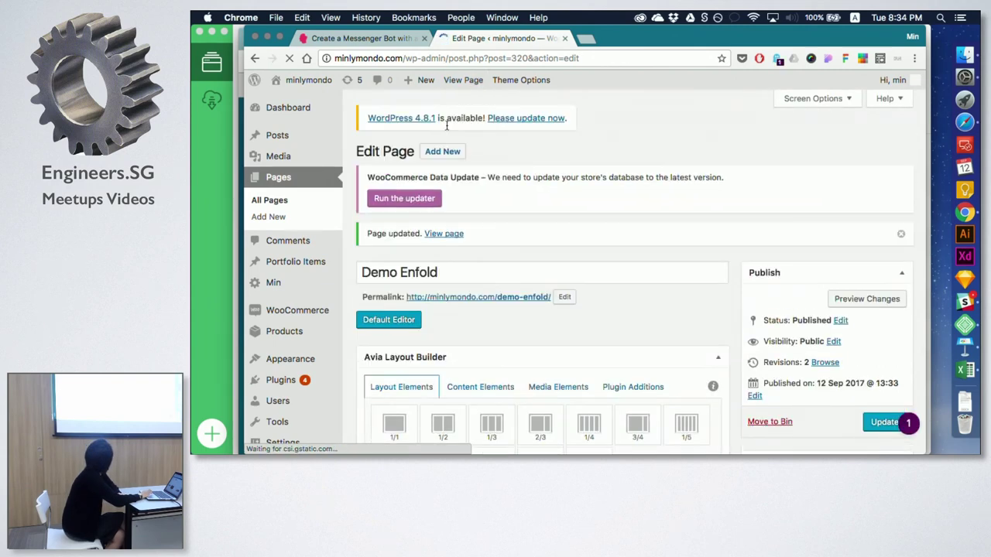
left_click(442, 233)
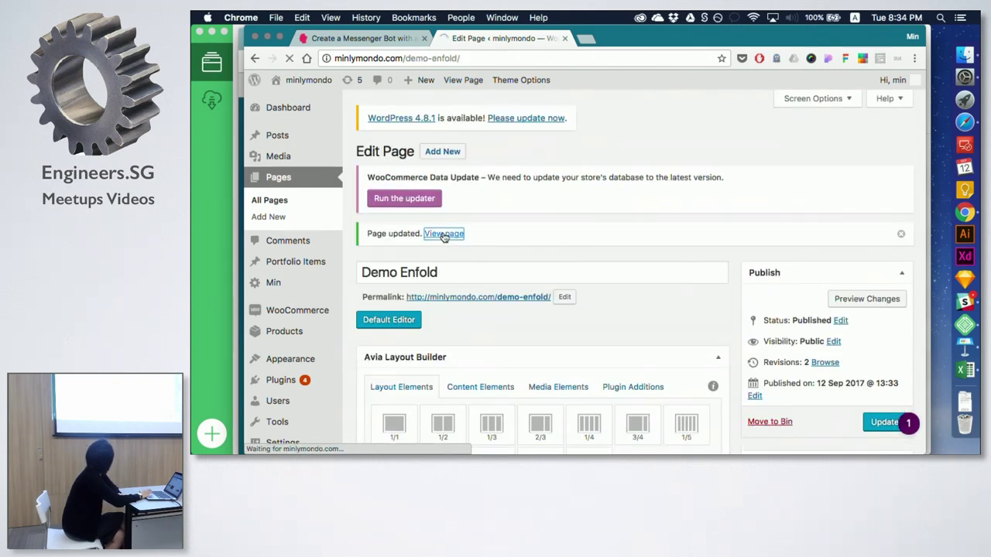
scroll(551, 258, "down", 5)
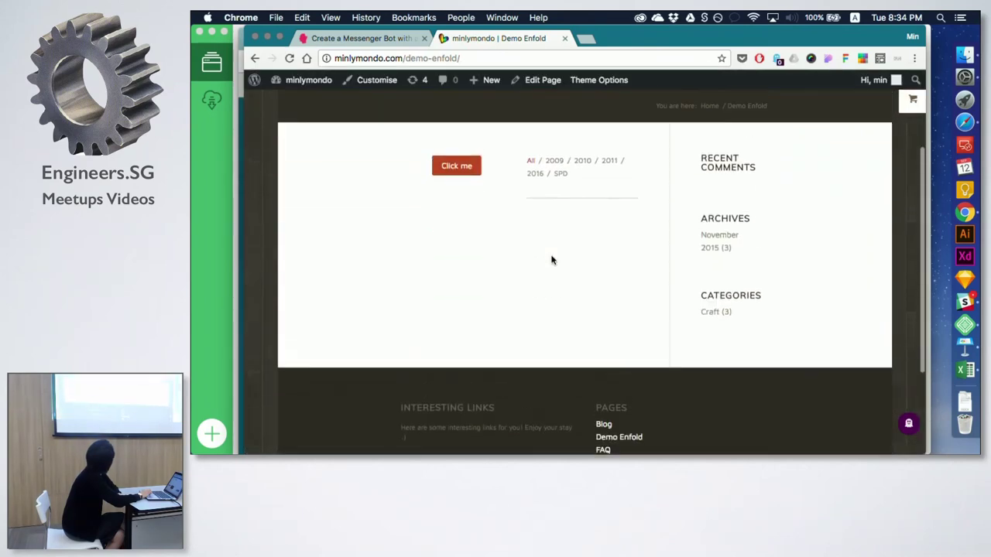
scroll(551, 260, "up", 2)
scroll(552, 261, "down", 2)
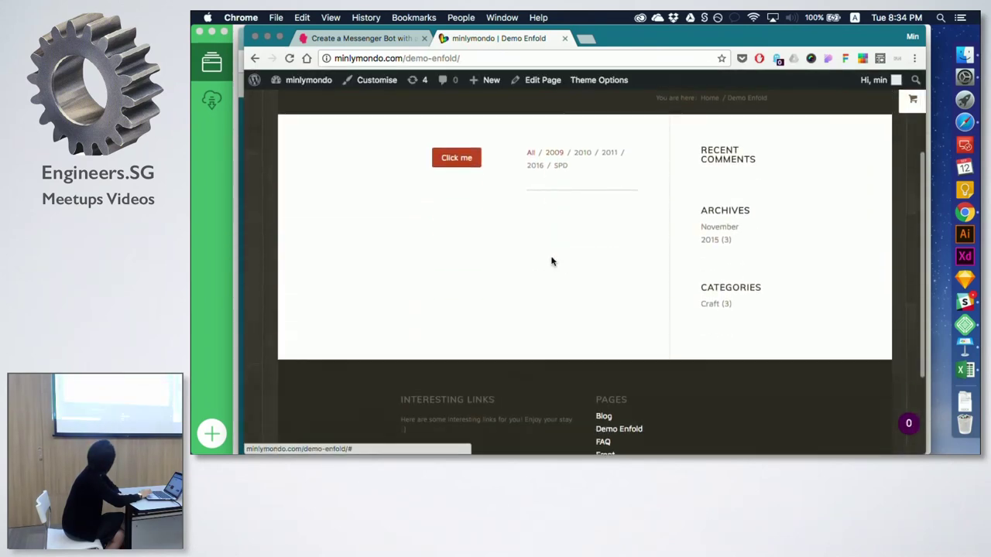
Step: Return to editing the Demo Enfold page and set its page template to "Blank - No Header, no Footer"
left_click(254, 58)
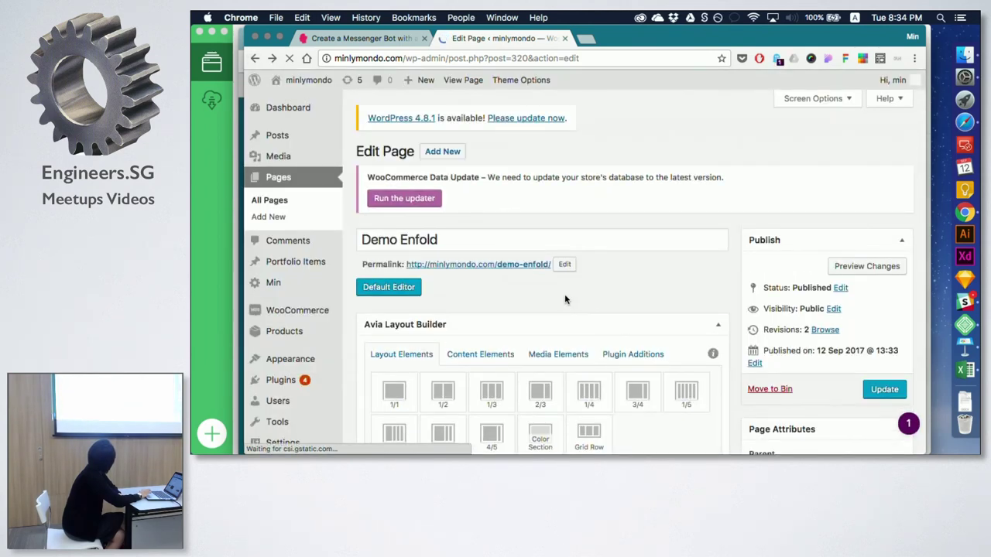
scroll(573, 305, "down", 2)
scroll(565, 296, "down", 3)
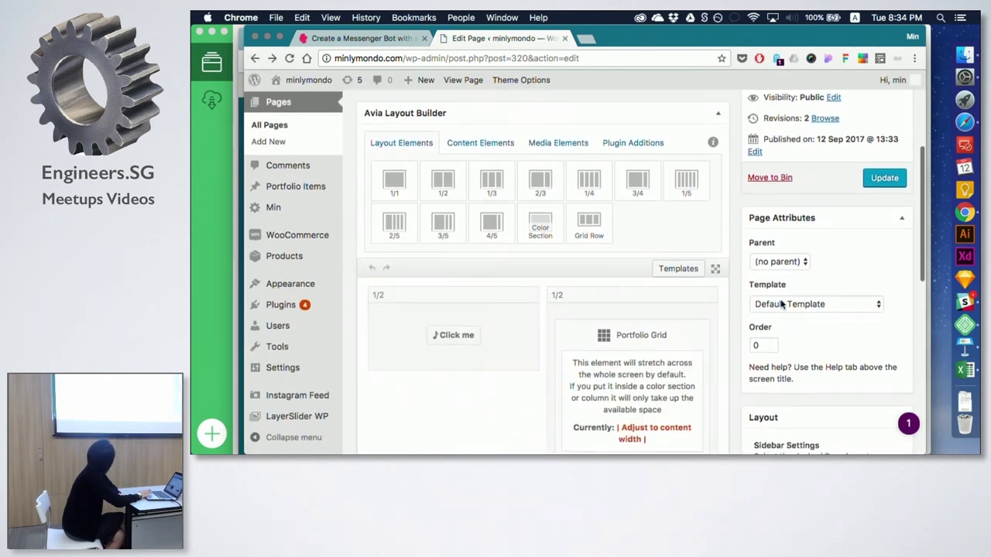
scroll(805, 248, "down", 1)
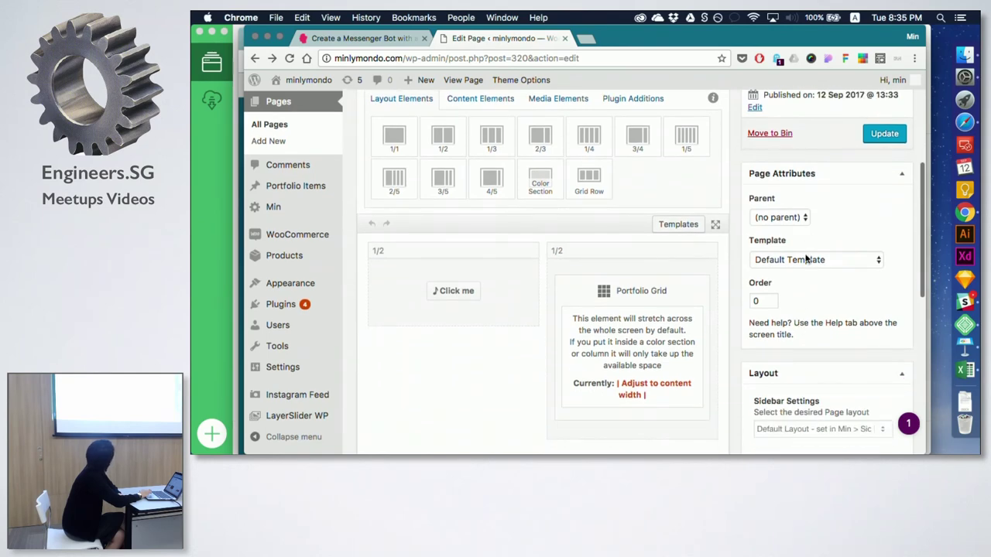
left_click(806, 260)
left_click(805, 285)
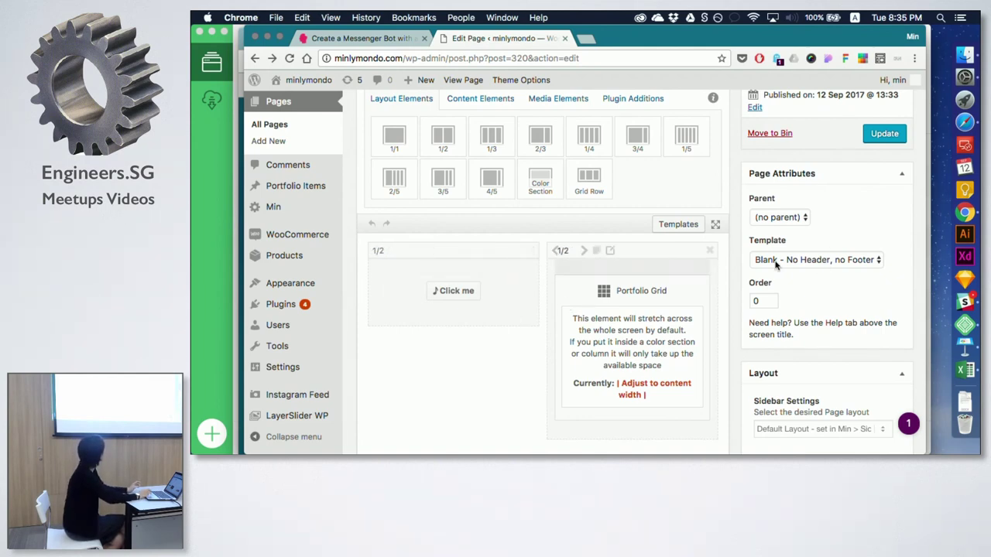
left_click(831, 262)
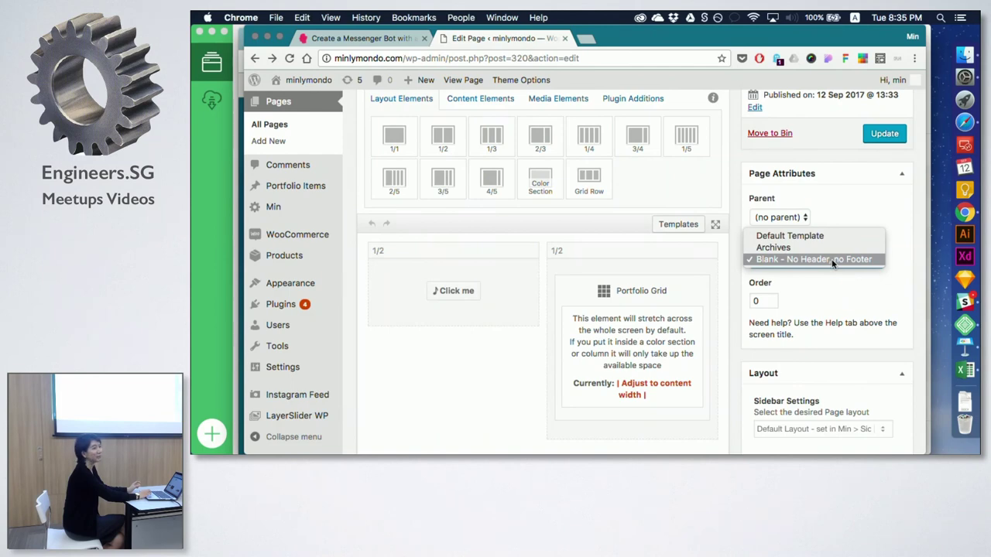
left_click(832, 258)
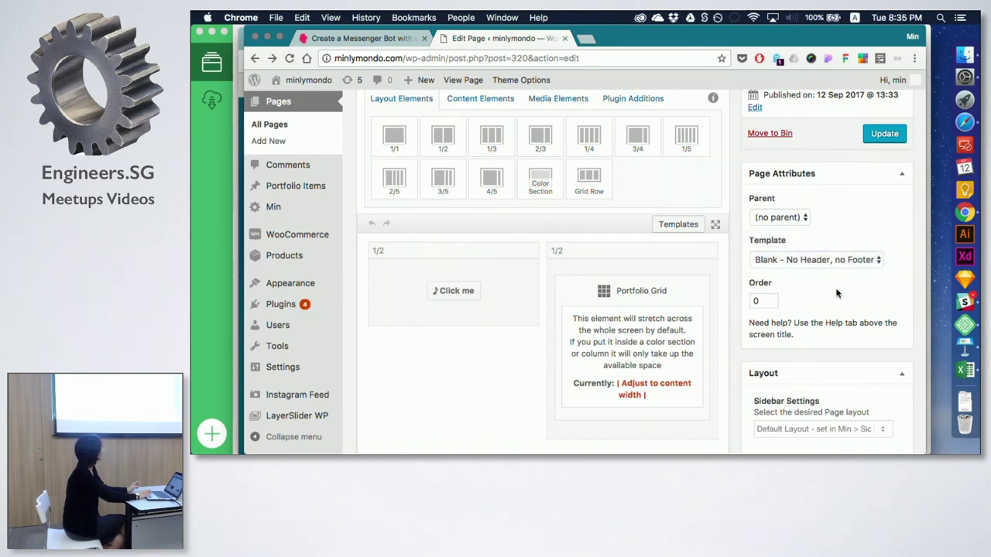
Step: Update the page with the blank template and check its published version before returning to the page editor
scroll(816, 290, "up", 2)
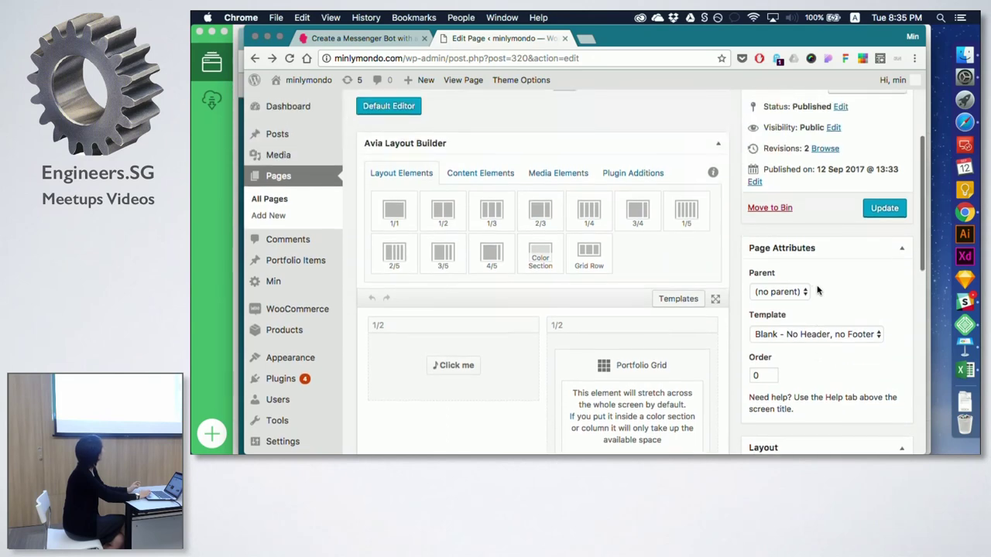
left_click(884, 209)
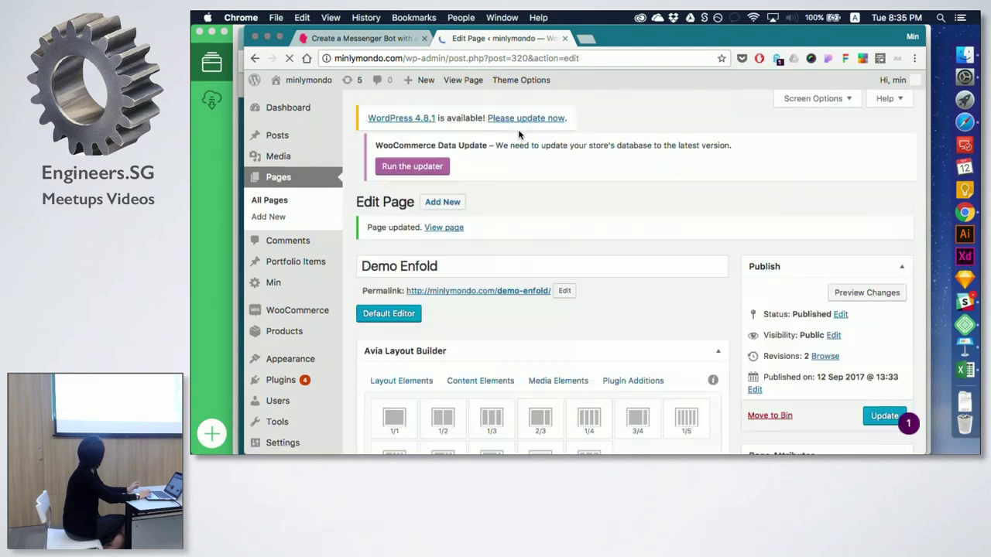
left_click(445, 233)
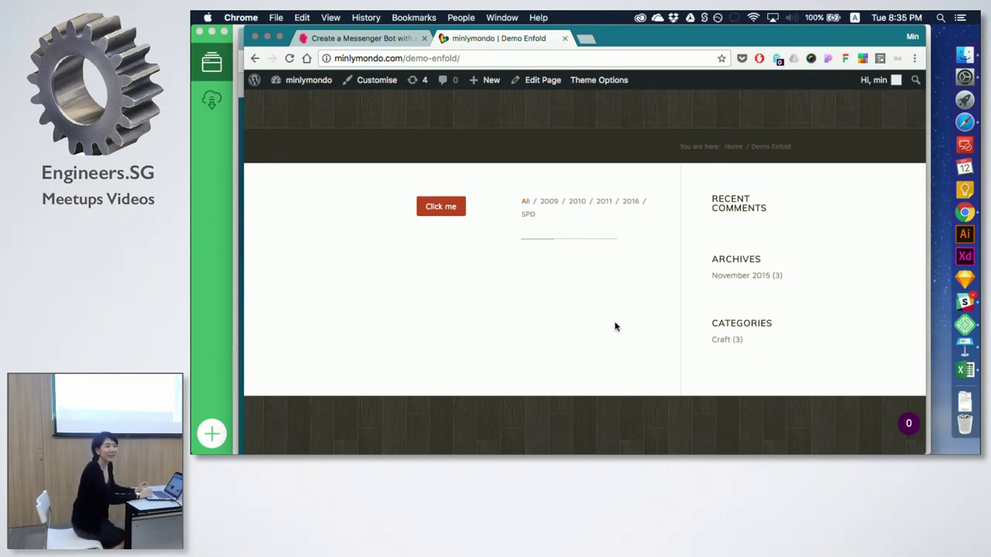
left_click(254, 59)
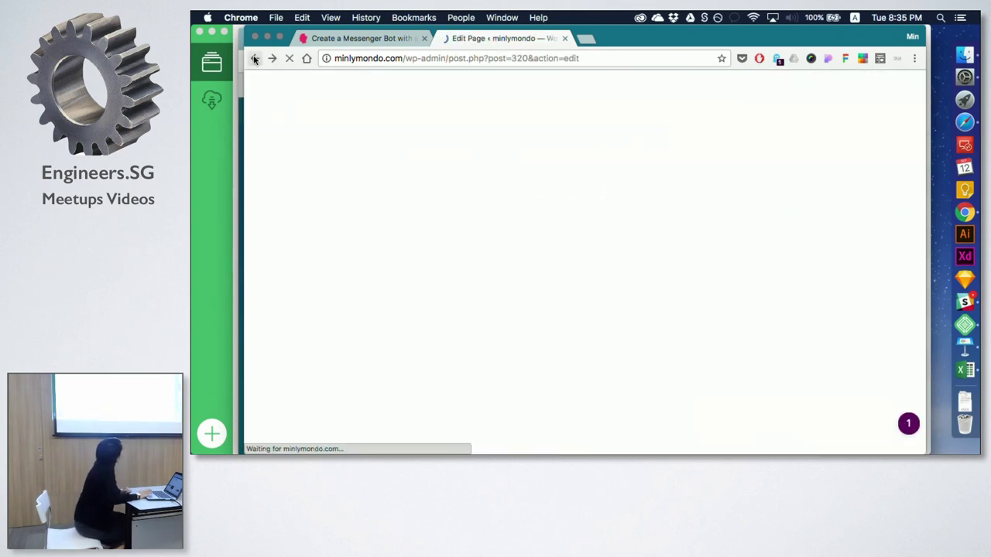